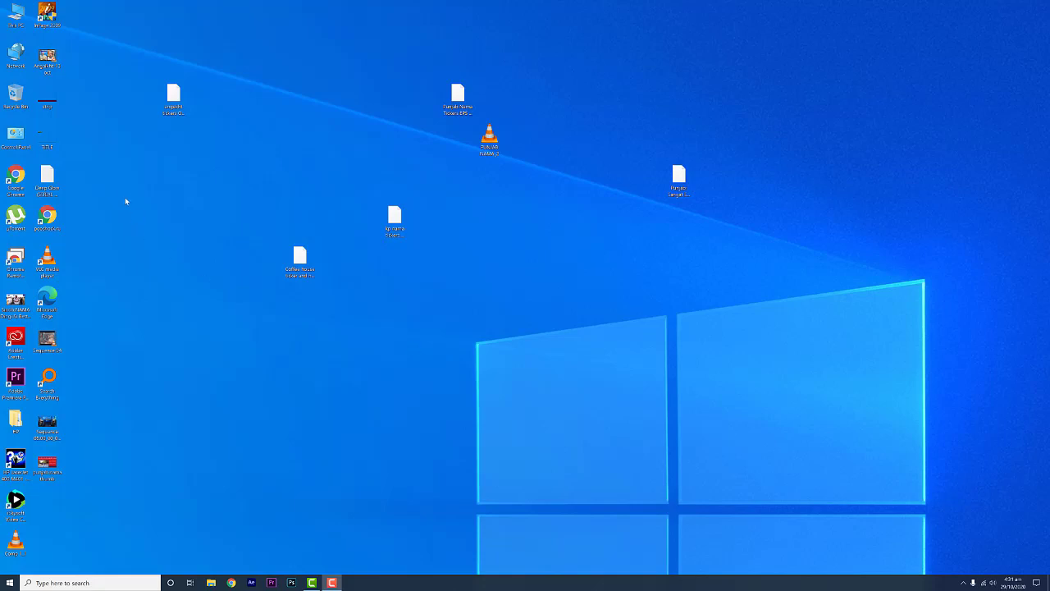
# View the computers and devices shown in the Network folder, and close the folder
pyautogui.doubleClick(9, 63)
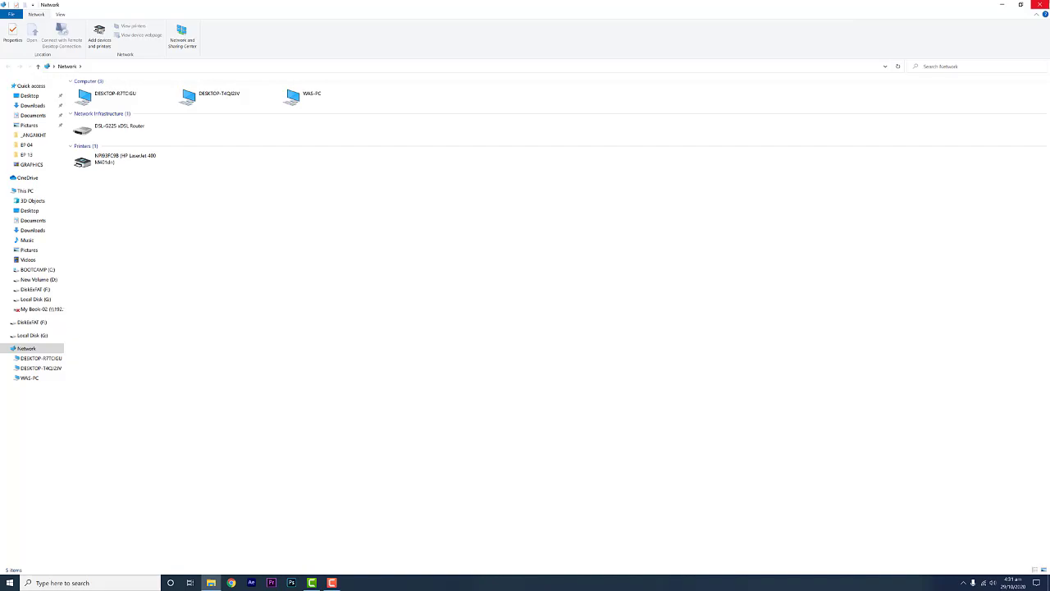
pyautogui.click(1039, 5)
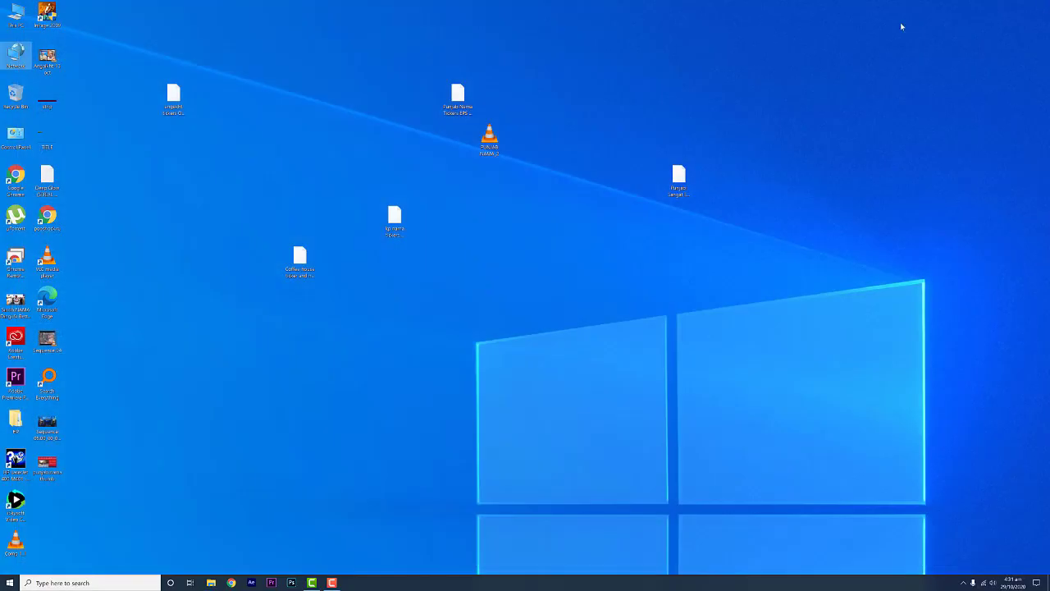
# Review network discovery and file and printer sharing in the advanced sharing settings for the public and private profiles
pyautogui.click(81, 581)
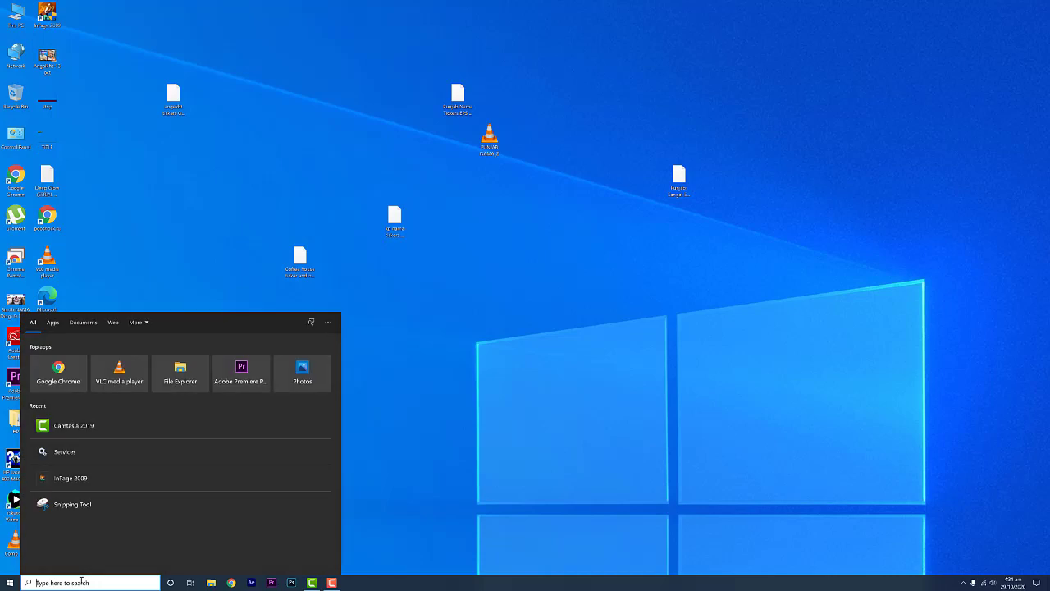
pyautogui.write('contr')
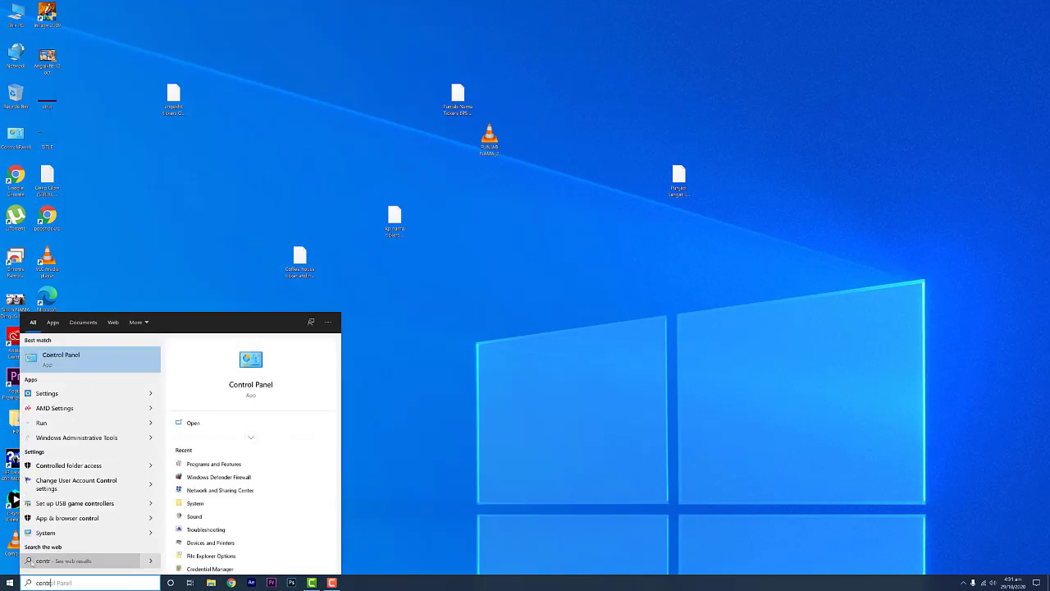
pyautogui.click(78, 362)
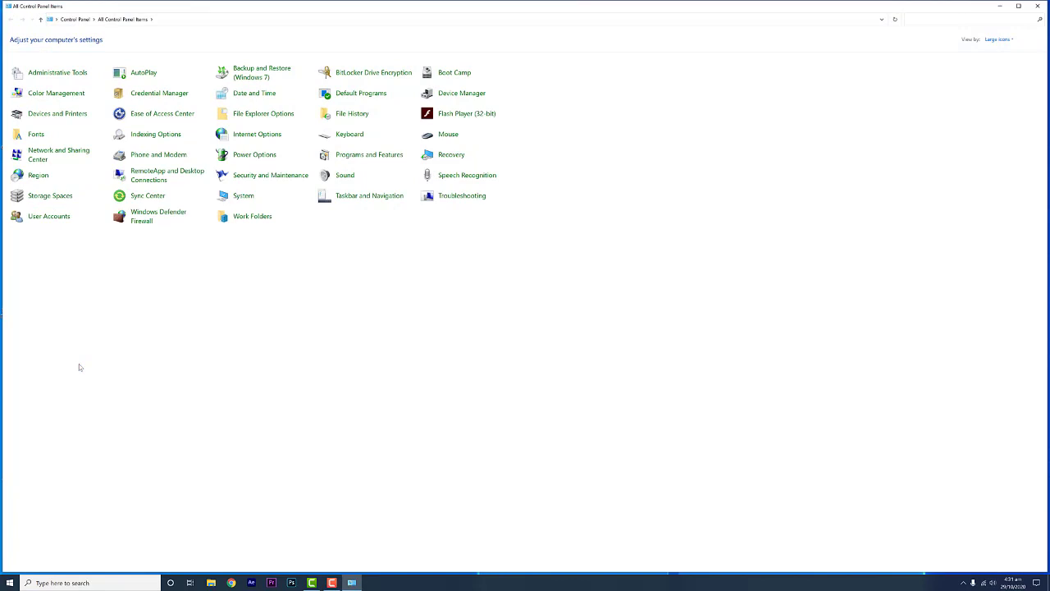
pyautogui.click(67, 158)
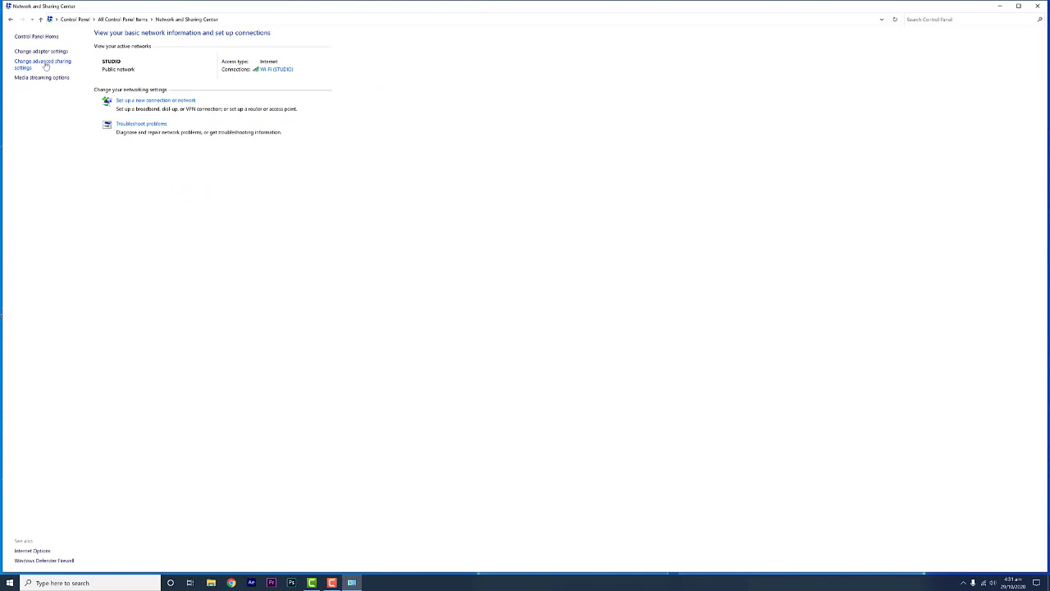
pyautogui.click(46, 67)
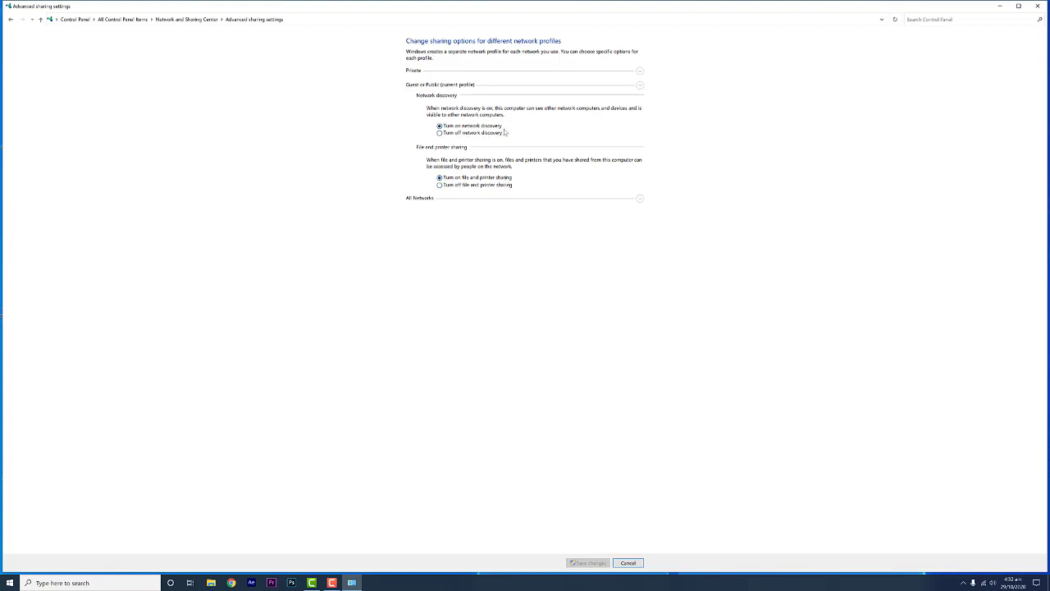
pyautogui.click(641, 72)
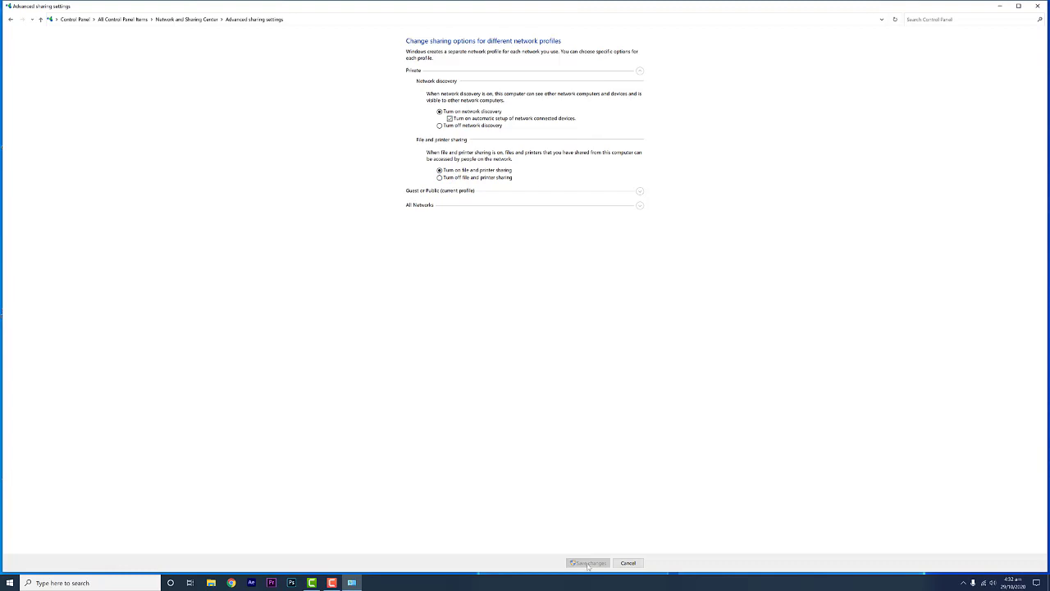
pyautogui.click(1037, 6)
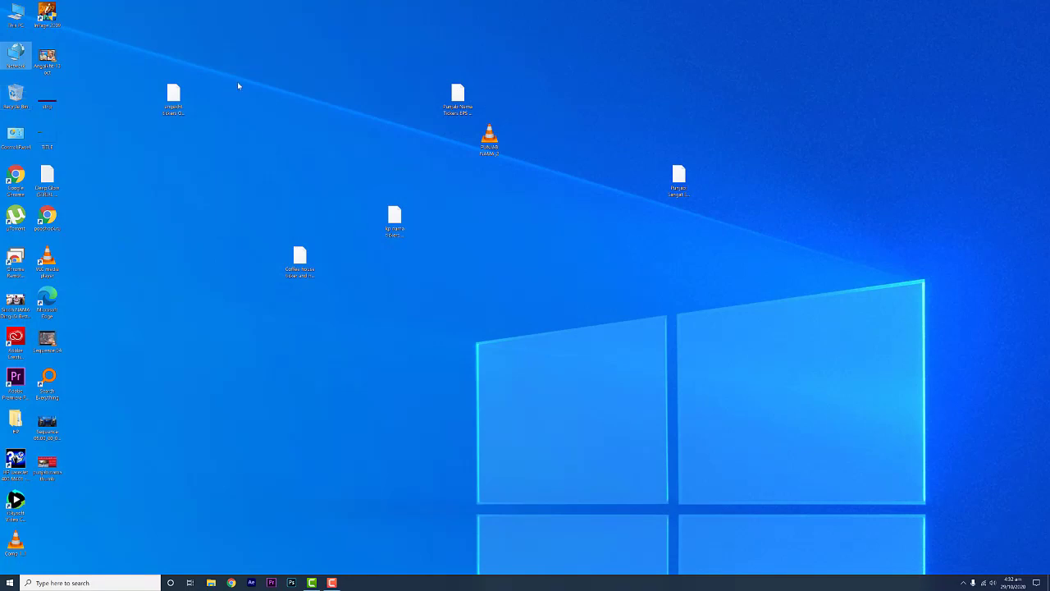
# View the Windows Defender Firewall status in Control Panel and open the page for turning the firewall on or off
pyautogui.doubleClick(15, 133)
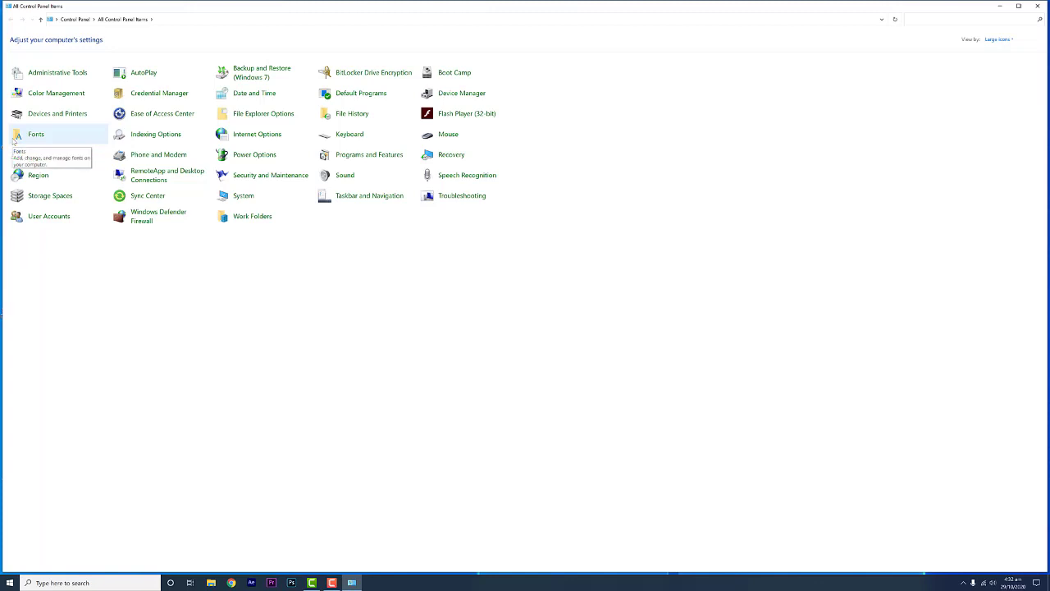
pyautogui.click(160, 215)
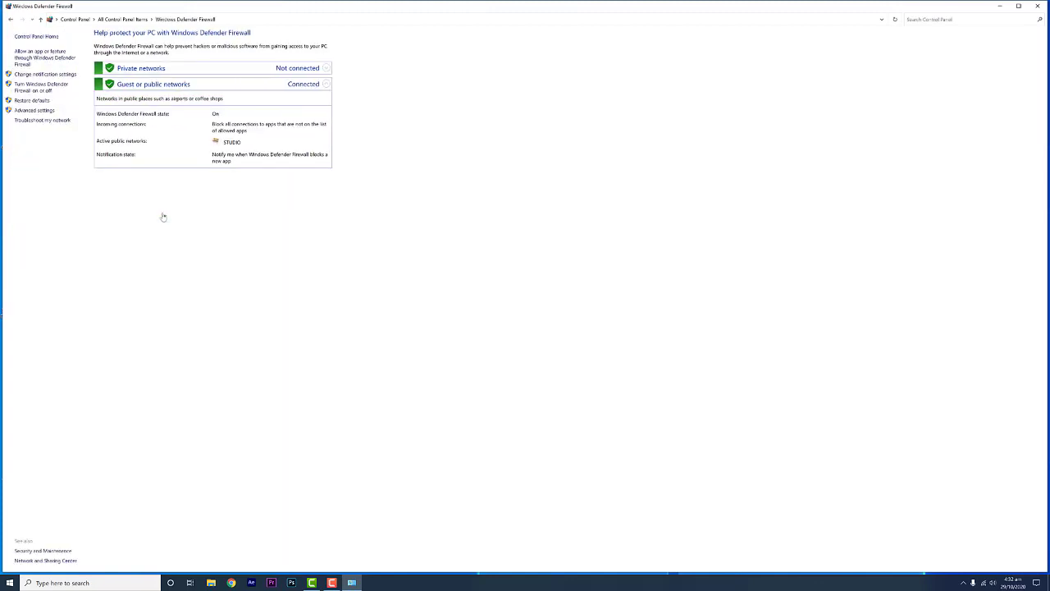
pyautogui.click(56, 90)
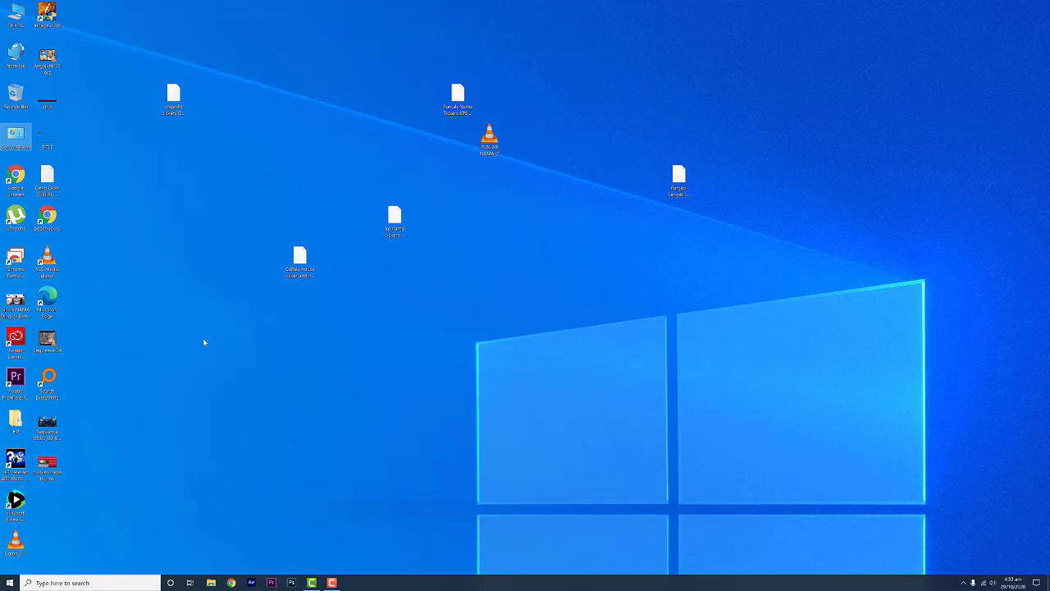
# Find and open the Services management console through Windows search
pyautogui.click(82, 582)
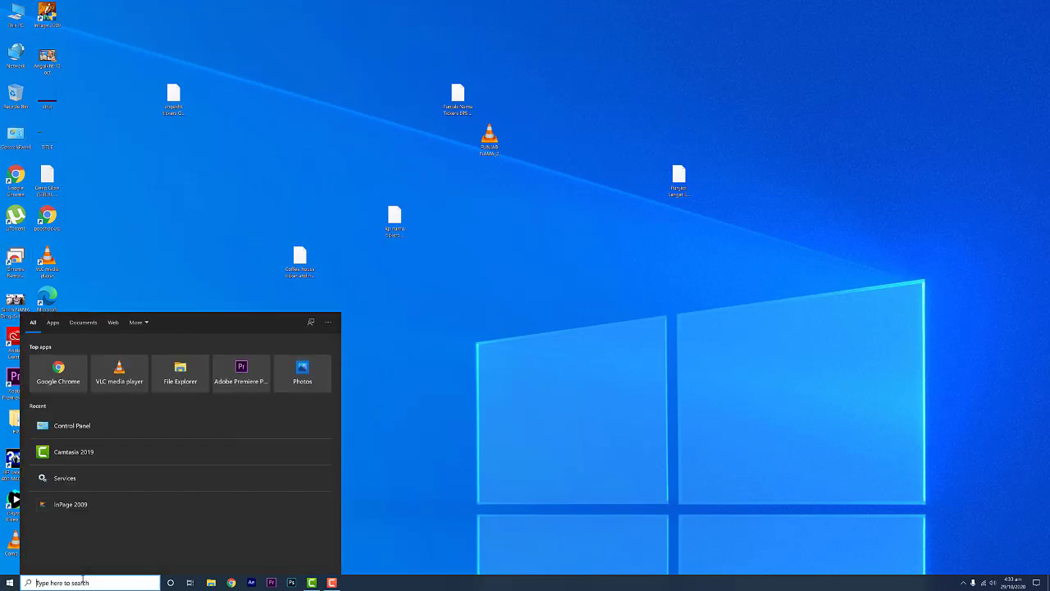
pyautogui.write('serv')
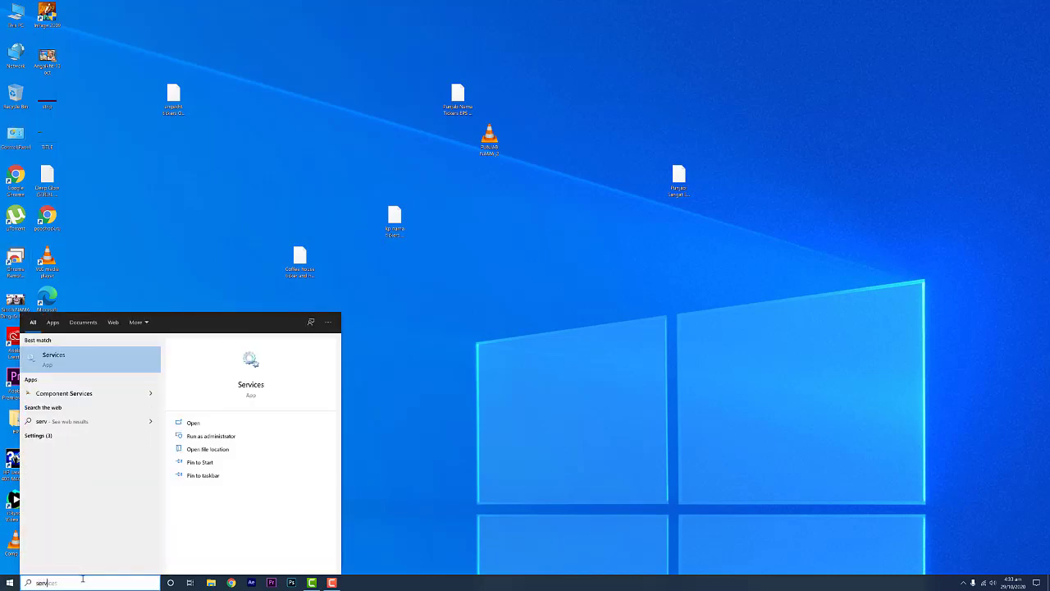
pyautogui.write('ice')
pyautogui.click(61, 359)
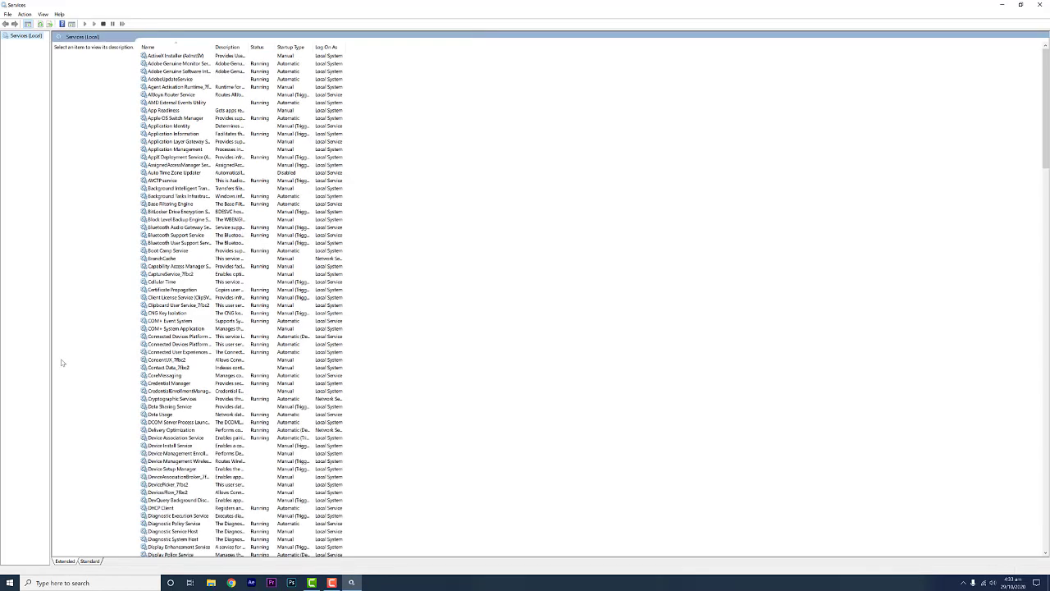
# Inspect the startup type options of the Function Discovery Provider Host service and close its properties
pyautogui.click(178, 244)
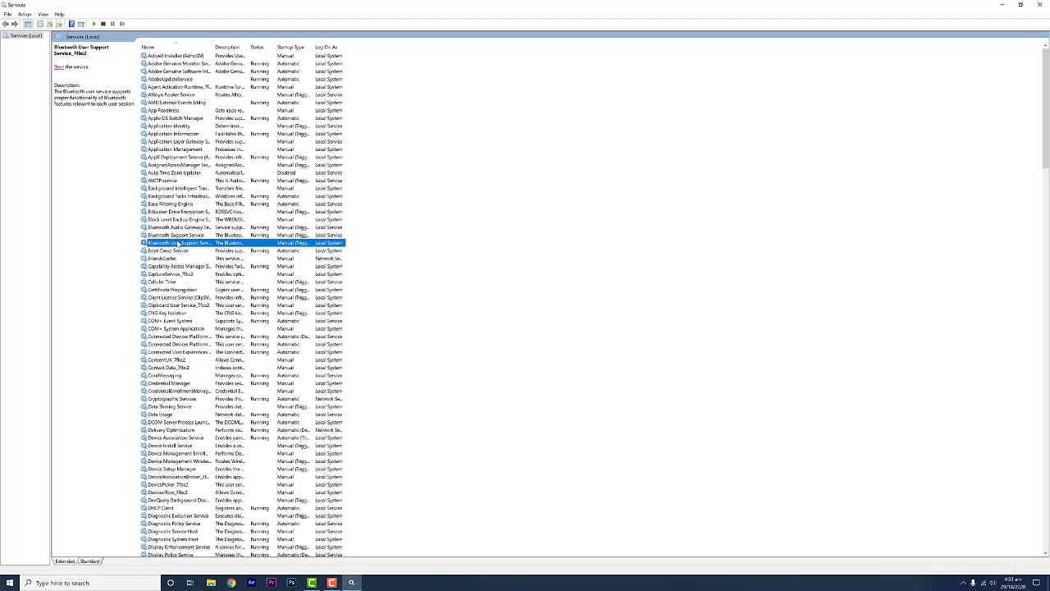
pyautogui.press('f')
pyautogui.press('u')
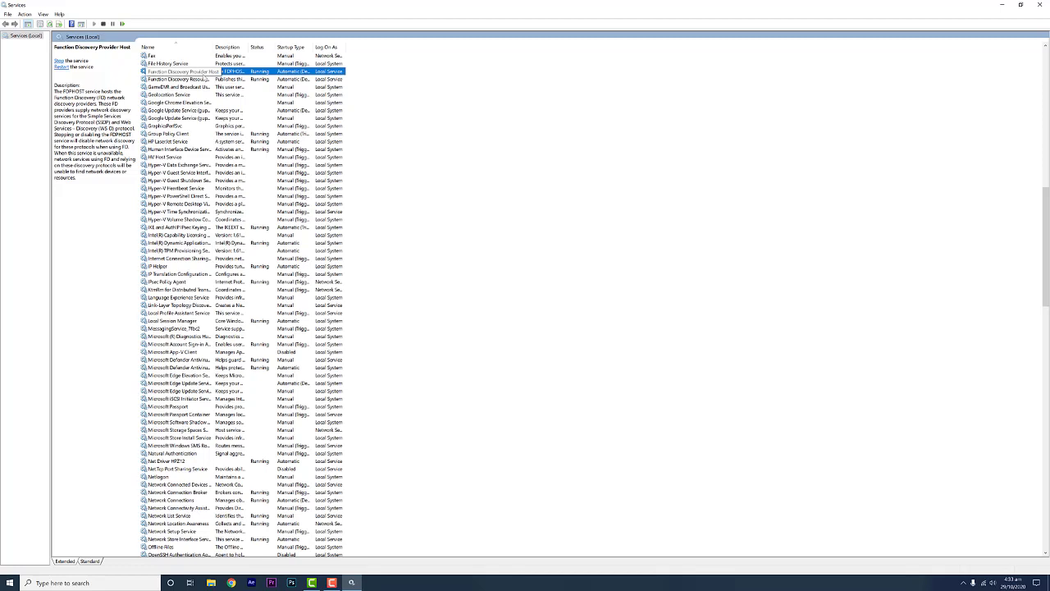
pyautogui.doubleClick(204, 75)
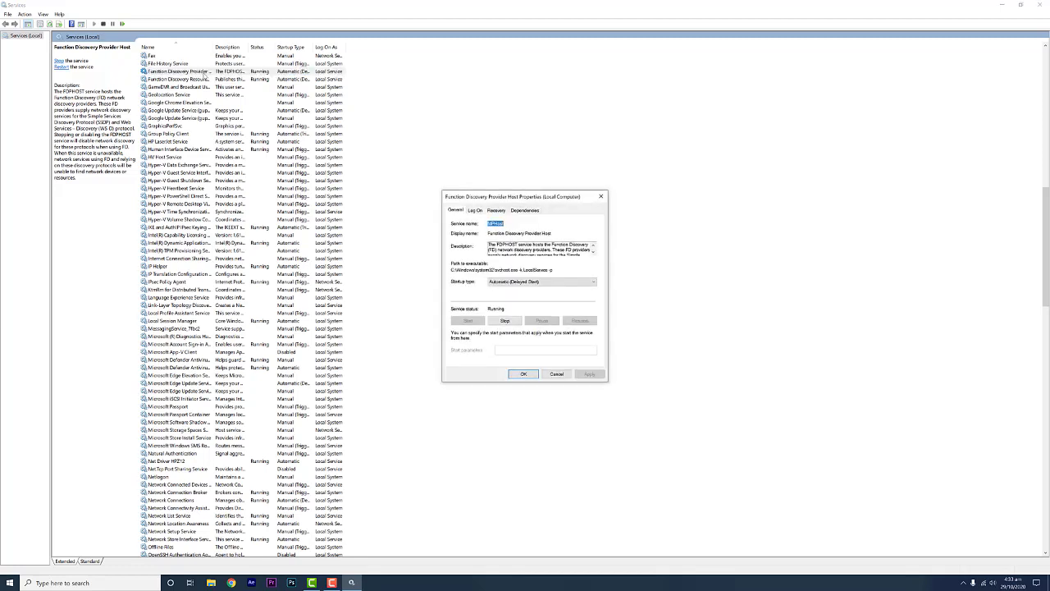
pyautogui.click(549, 282)
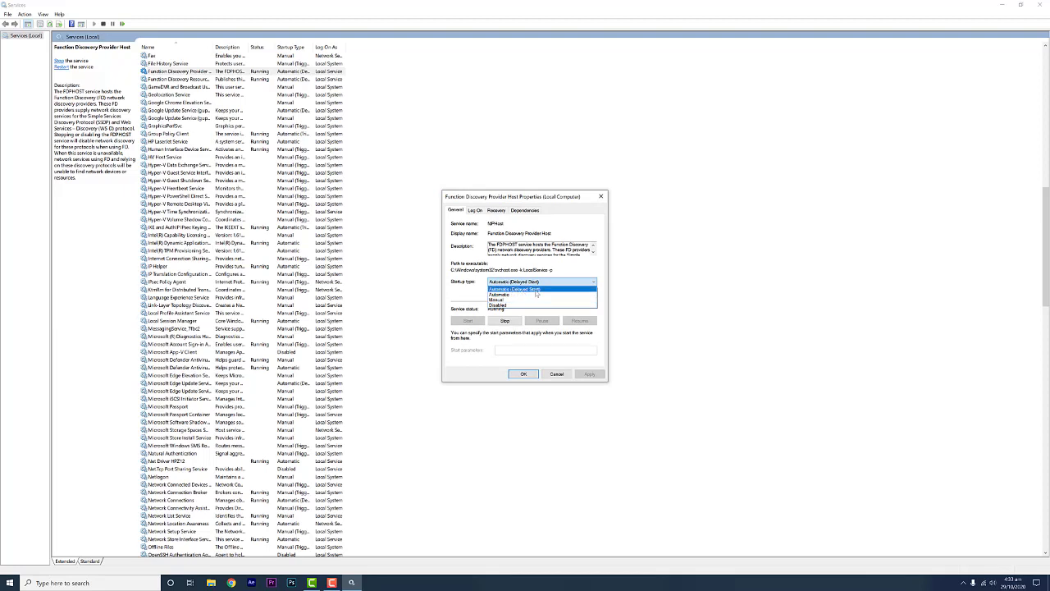
pyautogui.click(559, 352)
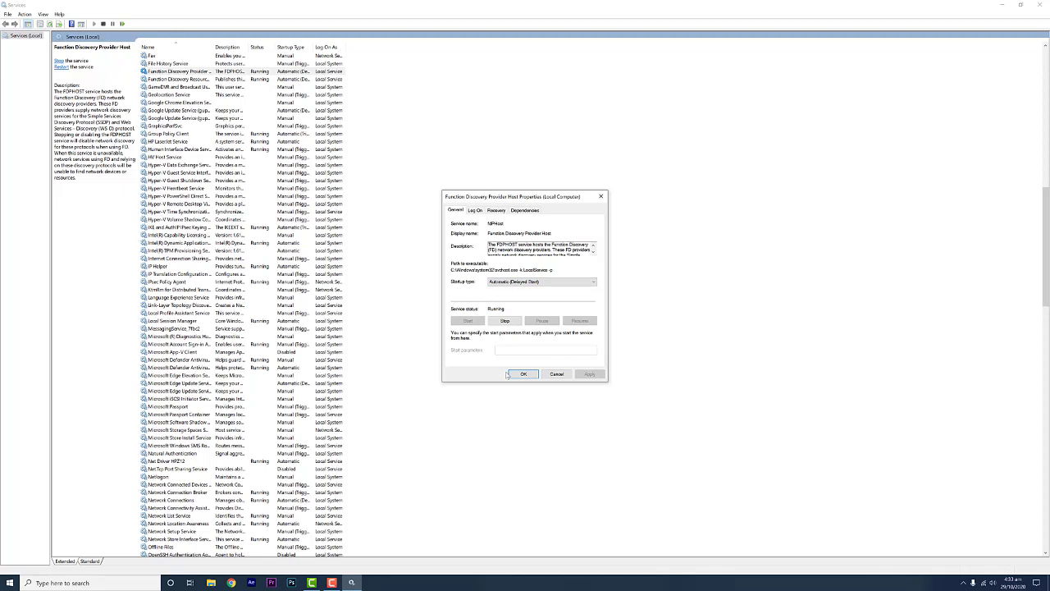
pyautogui.click(601, 196)
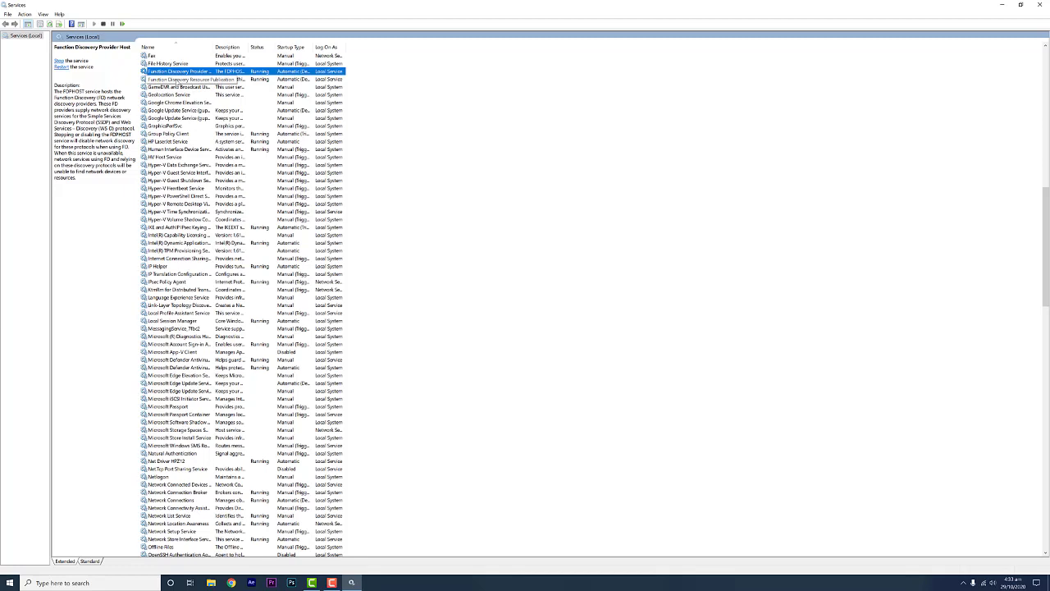
# Confirm Automatic (Delayed Start) as the startup type of the Function Discovery Resource Publication service, and close Services
pyautogui.doubleClick(175, 78)
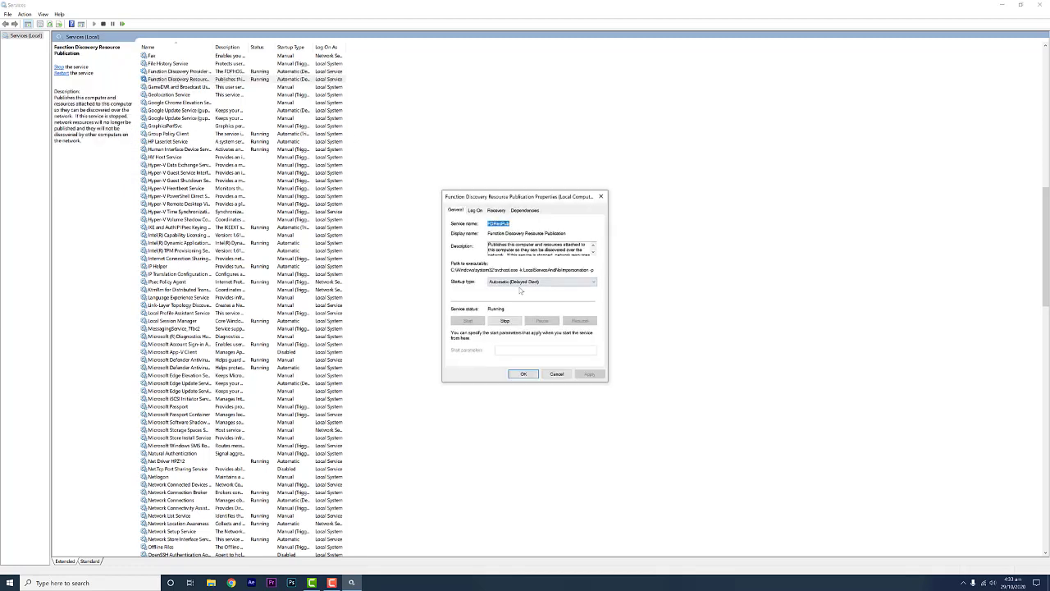
pyautogui.click(521, 283)
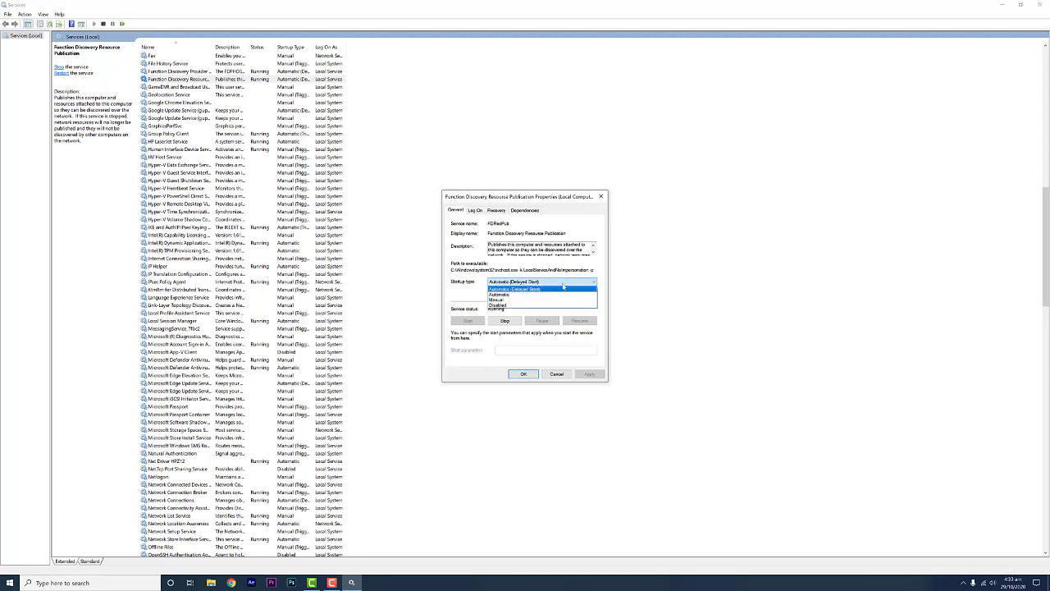
pyautogui.click(523, 374)
pyautogui.click(524, 374)
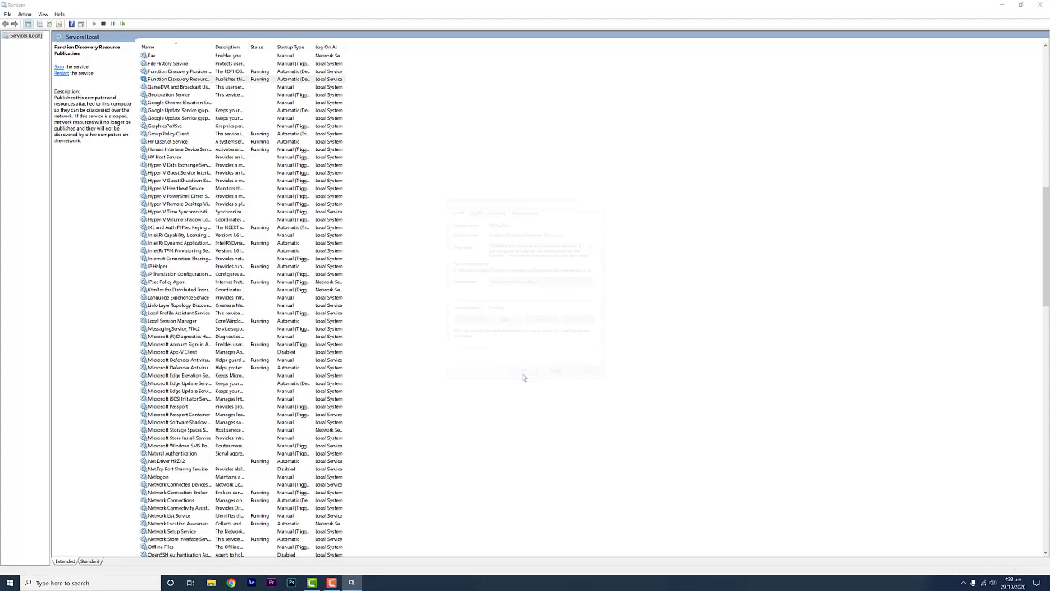
pyautogui.hotkey('alt', 'F4')
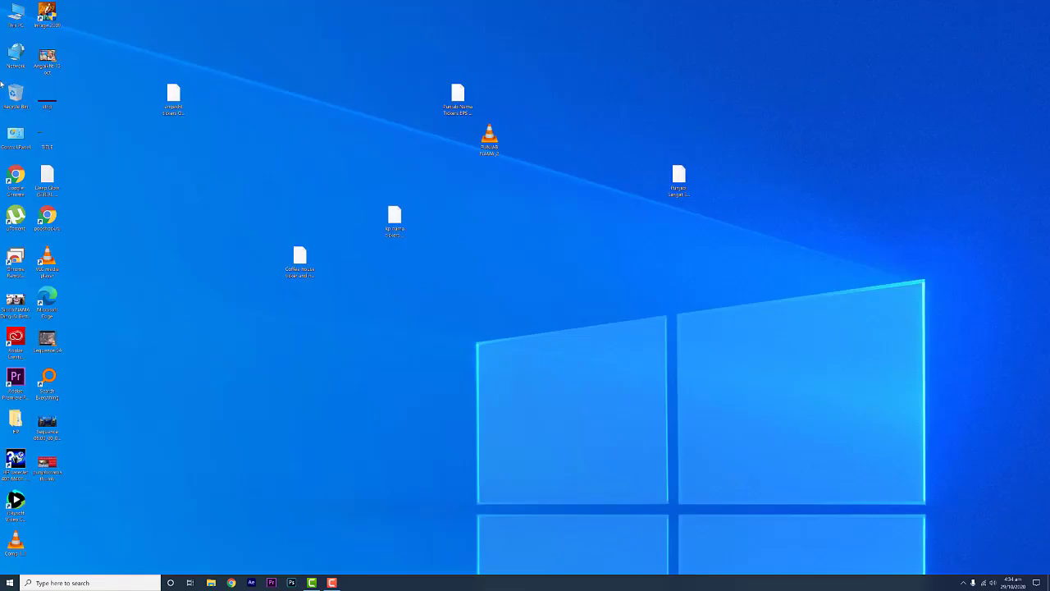
# Turn on the Windows feature SMB 1.0/CIFS File Sharing Support with its subcomponents, postponing the restart, and minimize Programs and Features
pyautogui.doubleClick(12, 59)
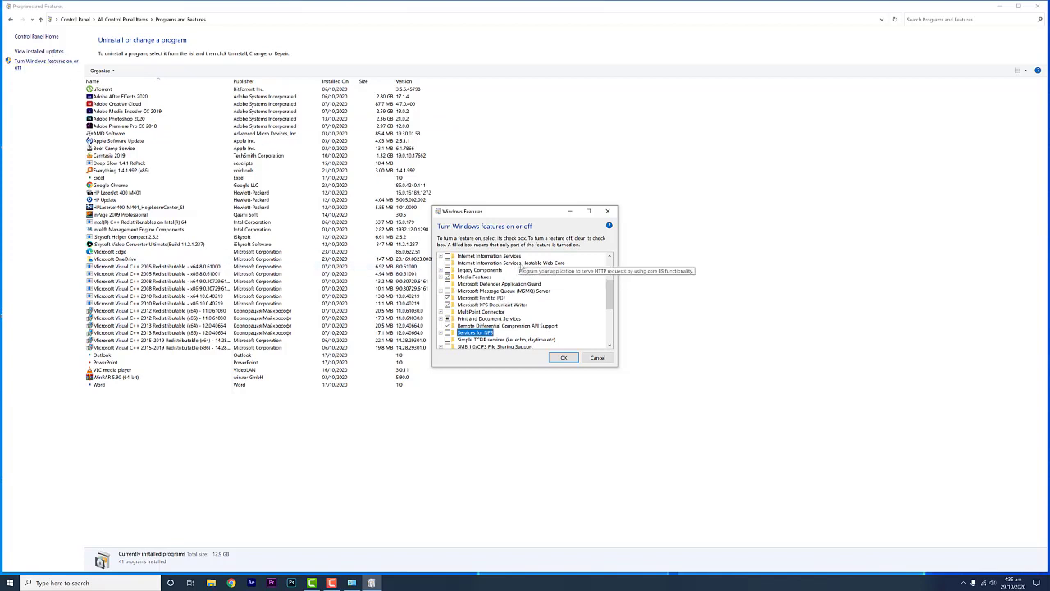
pyautogui.click(490, 297)
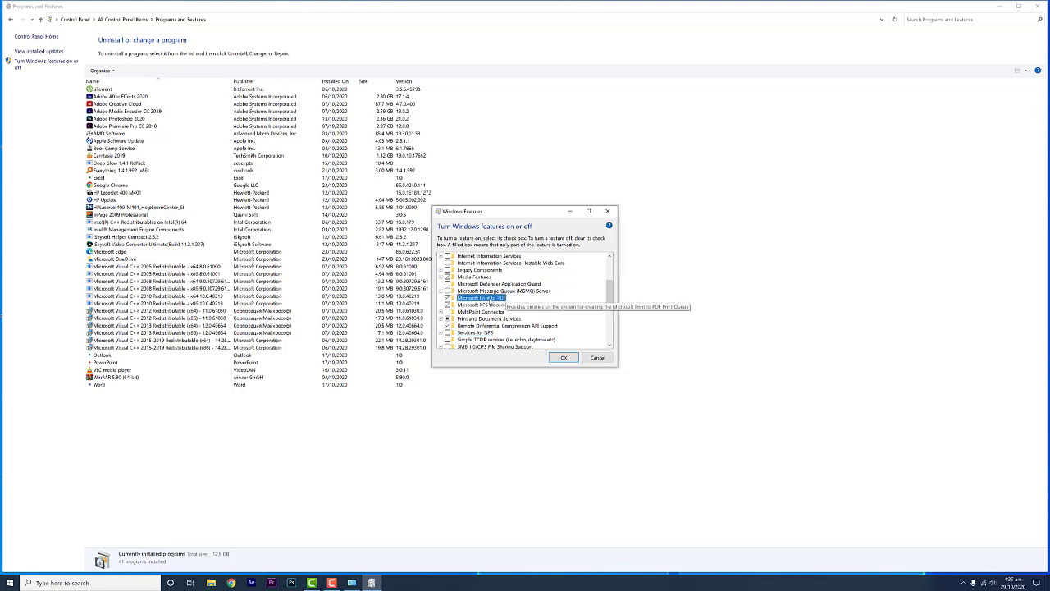
pyautogui.press('Down')
pyautogui.press('Down')
pyautogui.press('Down')
pyautogui.press('Down')
pyautogui.press('Down')
pyautogui.press('Down')
pyautogui.press('Down')
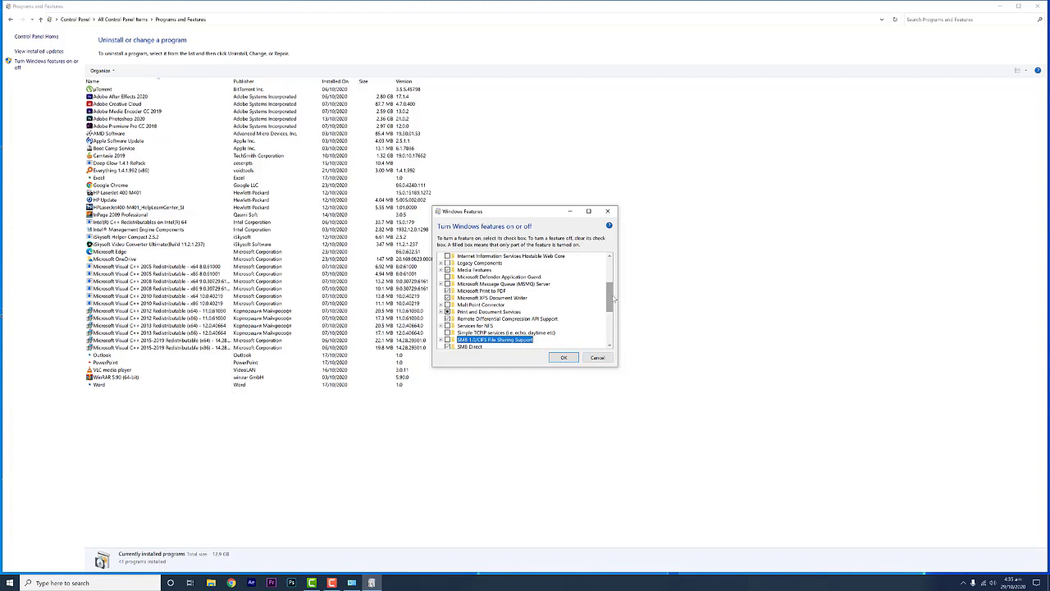
pyautogui.scroll(-1, 610, 300)
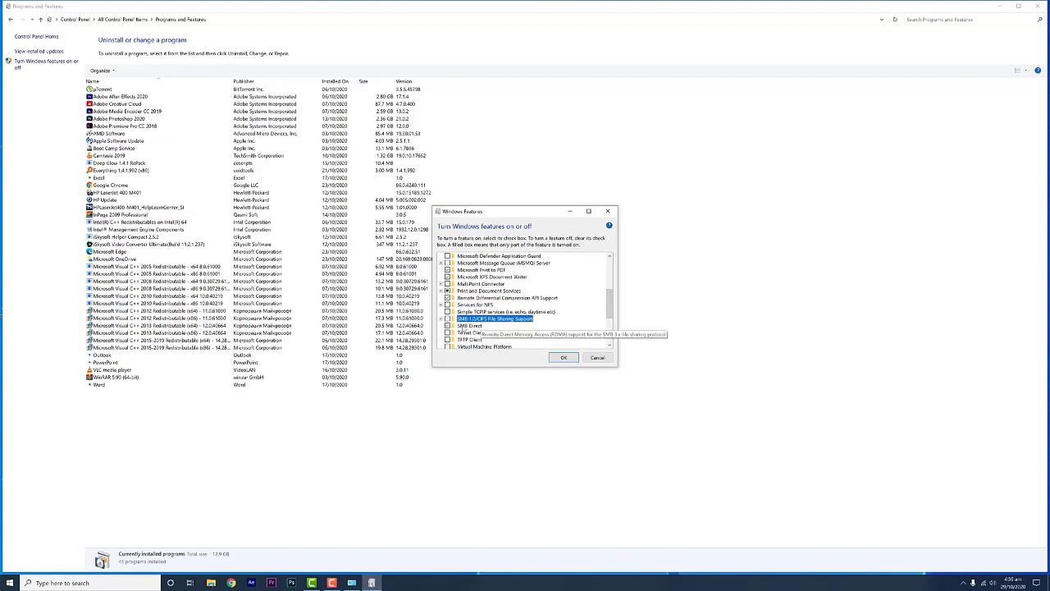
pyautogui.click(442, 319)
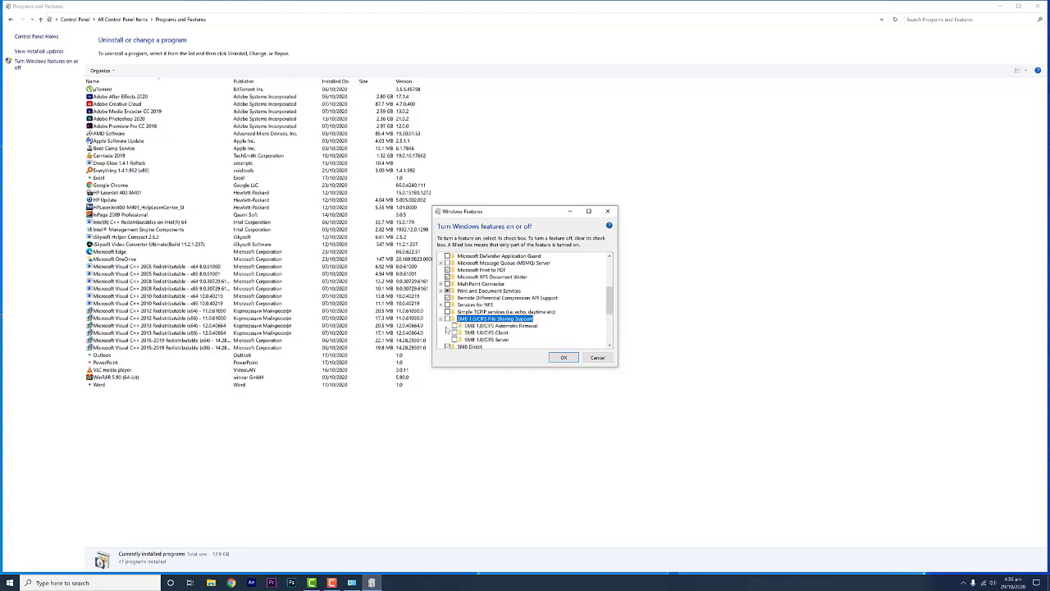
pyautogui.click(448, 319)
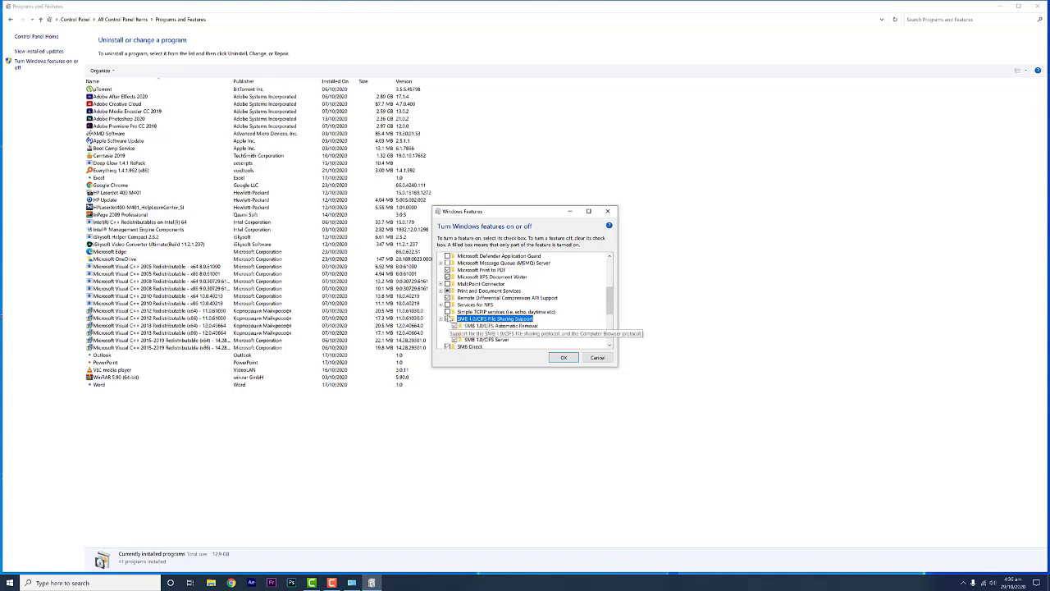
pyautogui.click(563, 358)
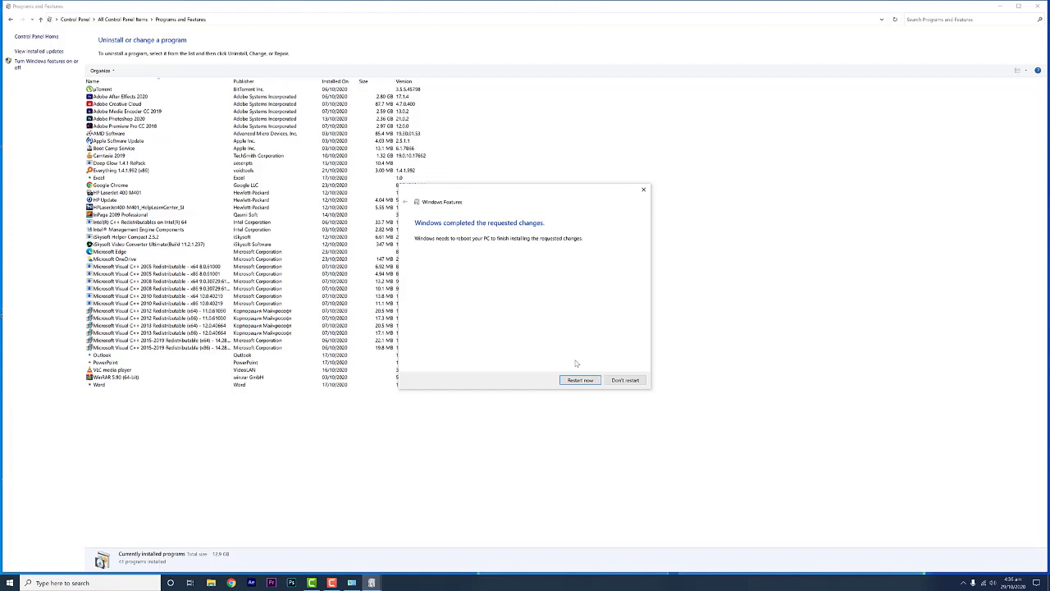
pyautogui.click(622, 380)
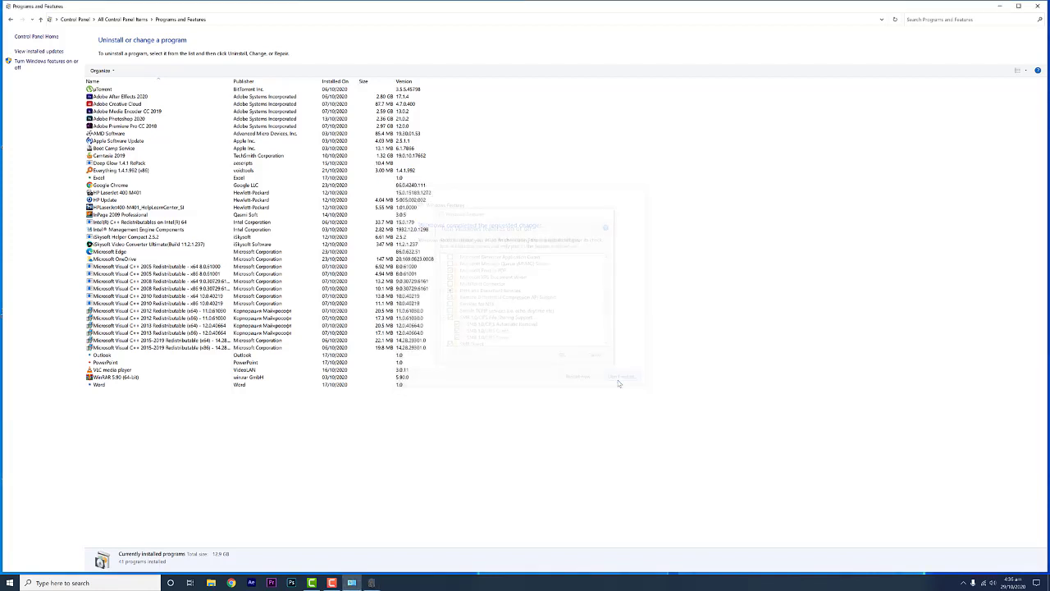
pyautogui.click(1004, 10)
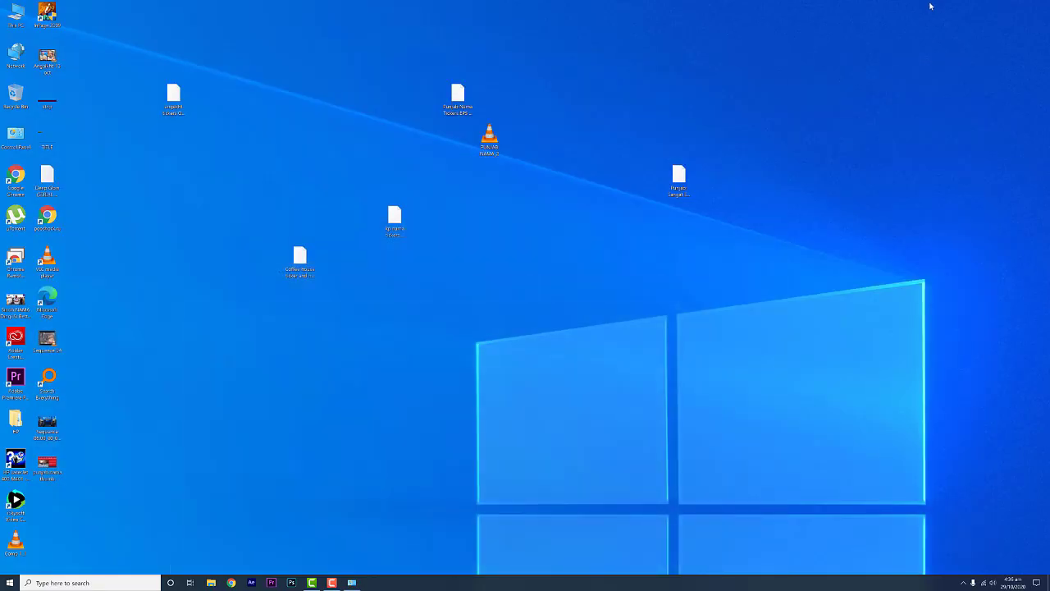
# Reopen the Network folder and open the second computer in its list
pyautogui.doubleClick(15, 55)
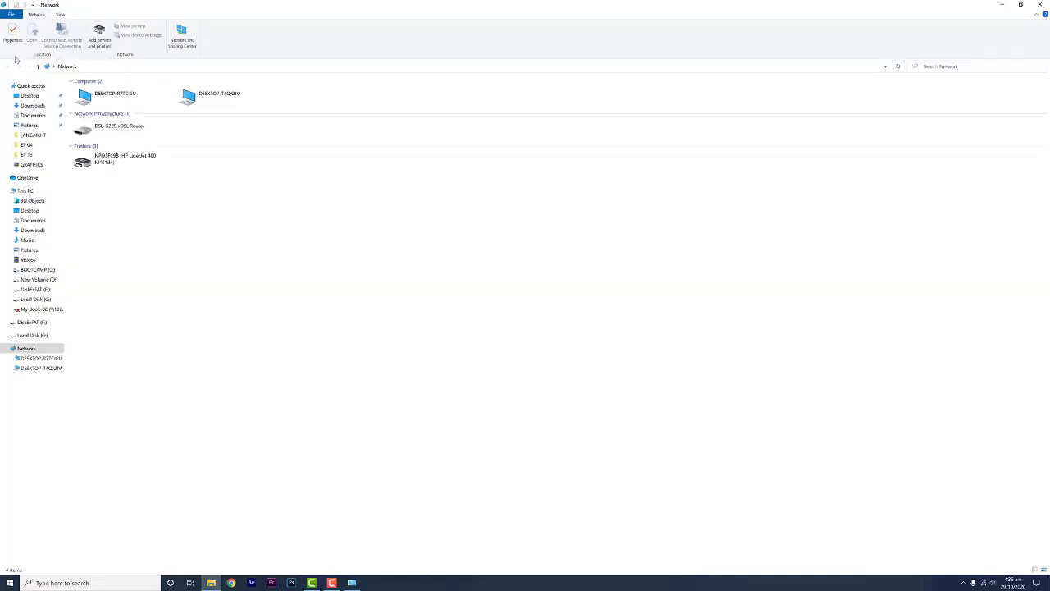
pyautogui.doubleClick(222, 97)
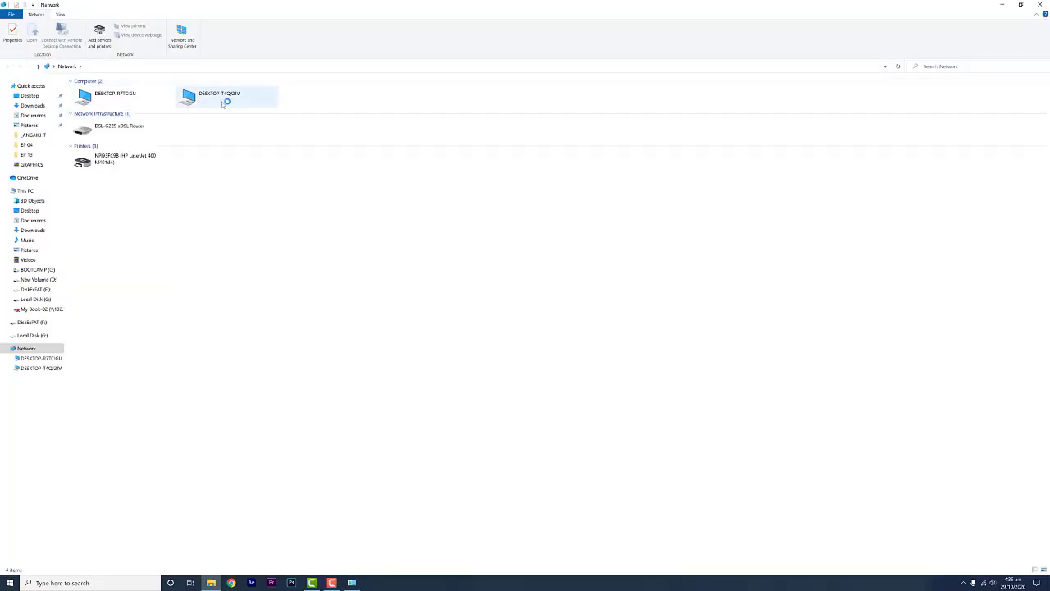